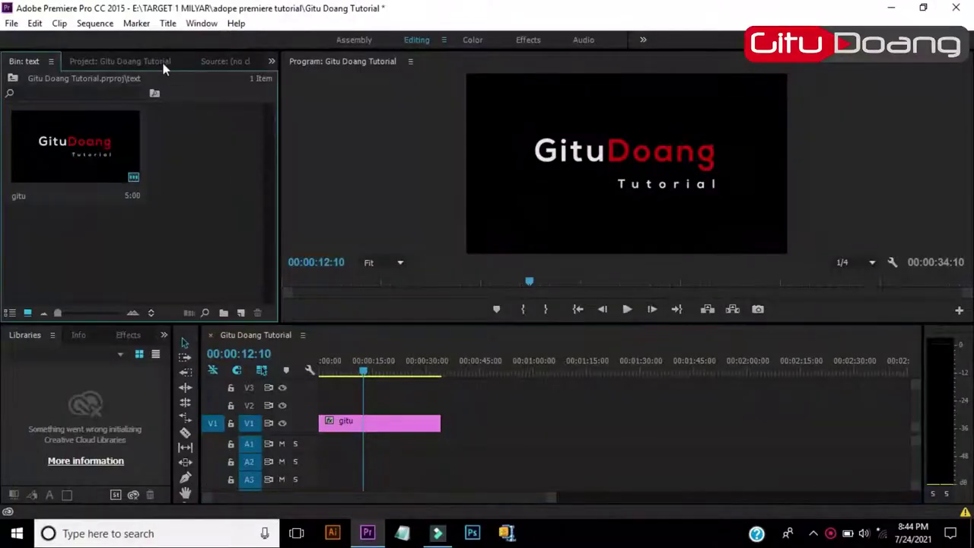
# Step: Create a new Default Still title named 'text tutorial'
pyautogui.click(168, 24)
pyautogui.moveTo(206, 64)
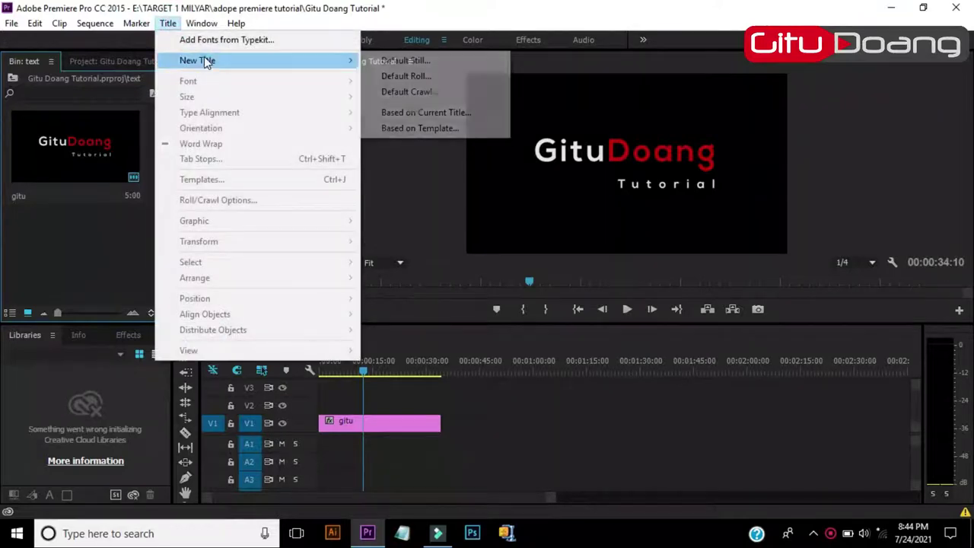
pyautogui.click(436, 66)
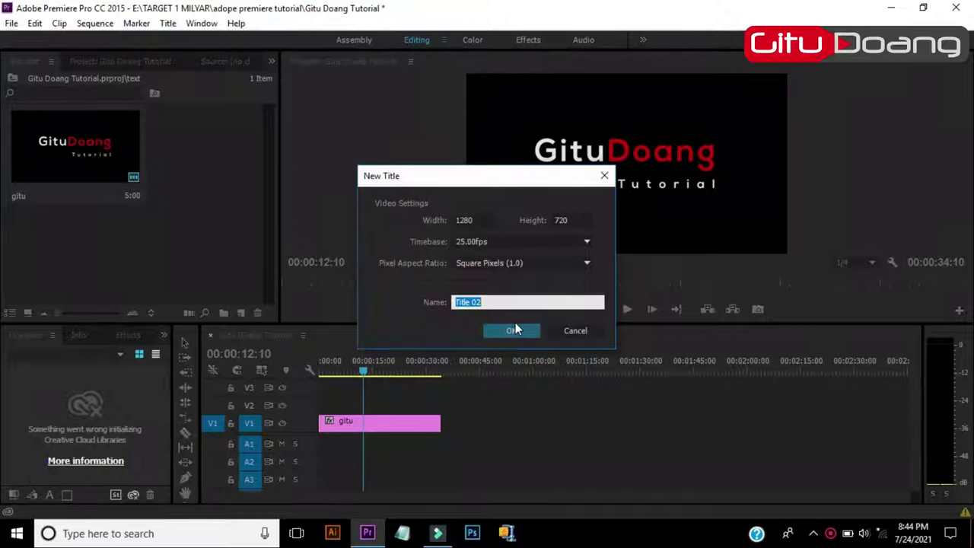
pyautogui.write('text tutorial')
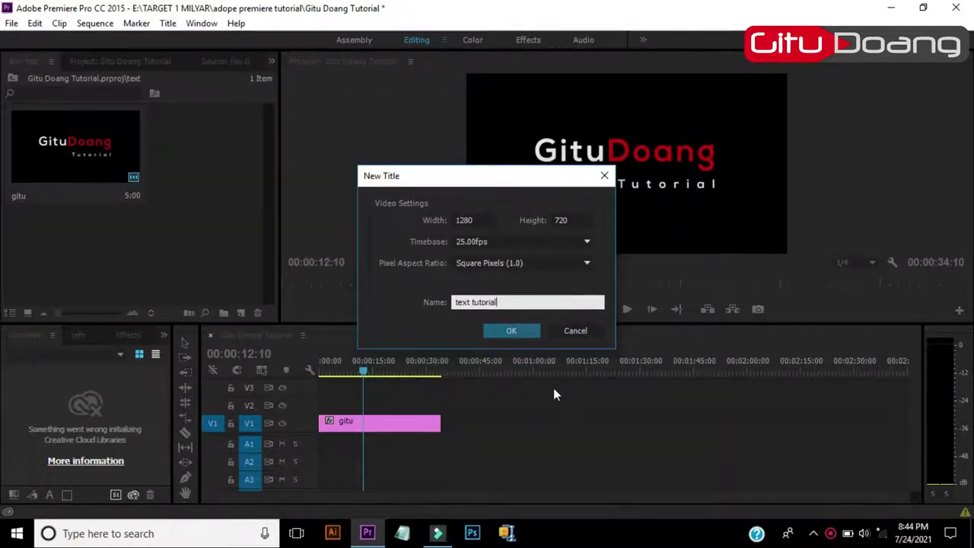
pyautogui.click(511, 331)
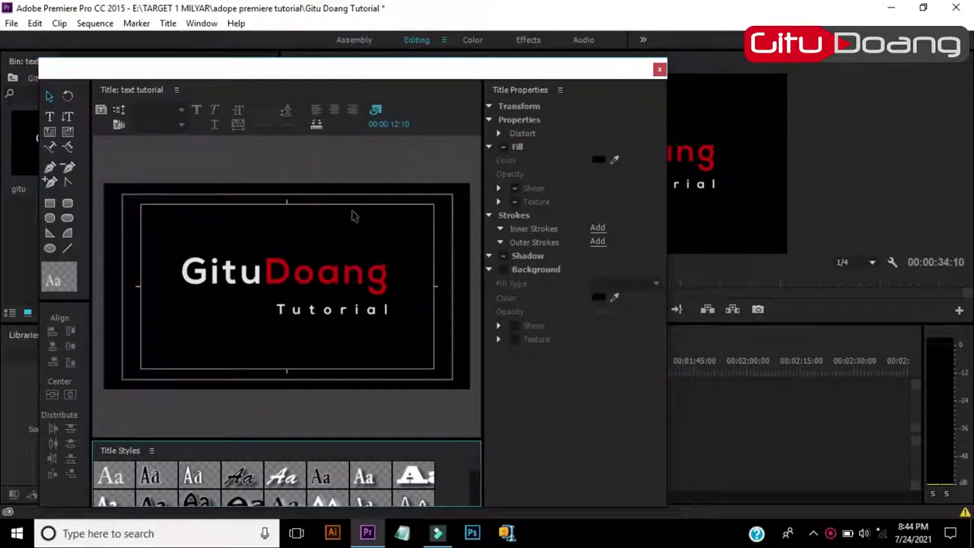
# Step: Toggle Show Background Video off and back on in the Titler
pyautogui.click(381, 111)
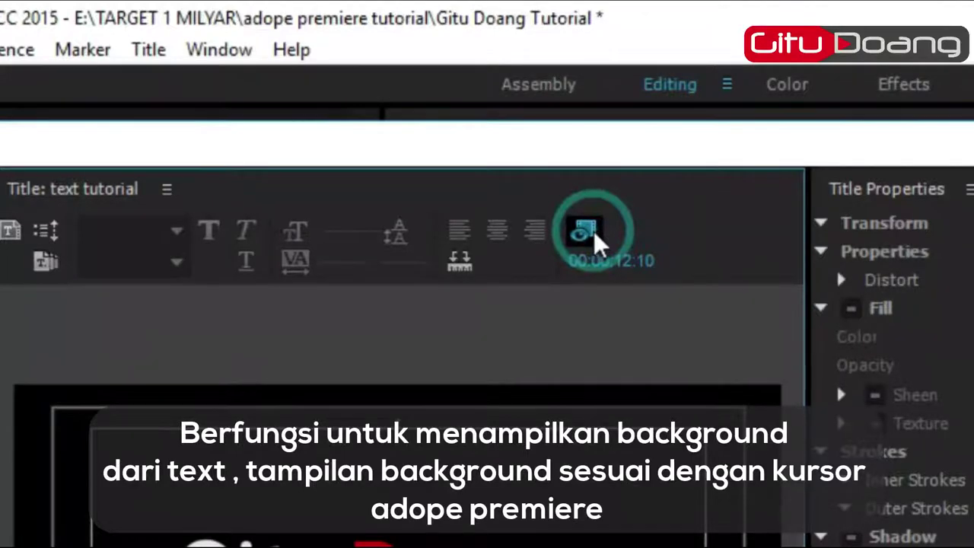
pyautogui.click(594, 232)
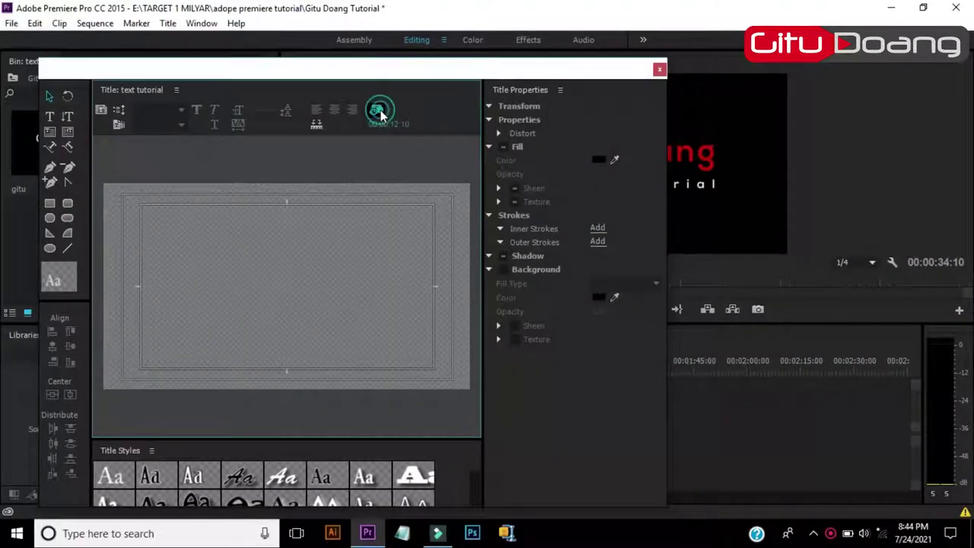
pyautogui.click(380, 113)
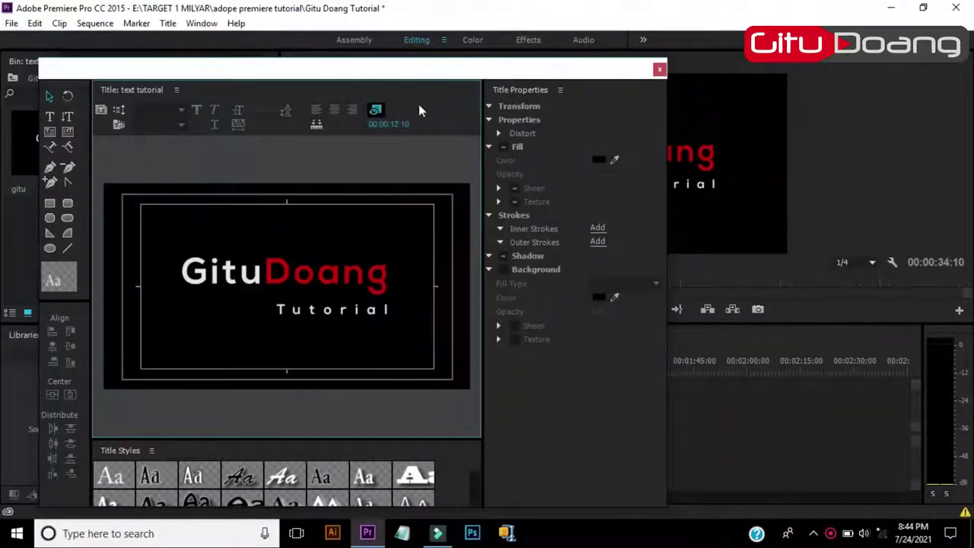
# Step: Close the Titler, move the playhead to 00:00:55:00 past the clip, and reopen 'text tutorial'
pyautogui.click(660, 71)
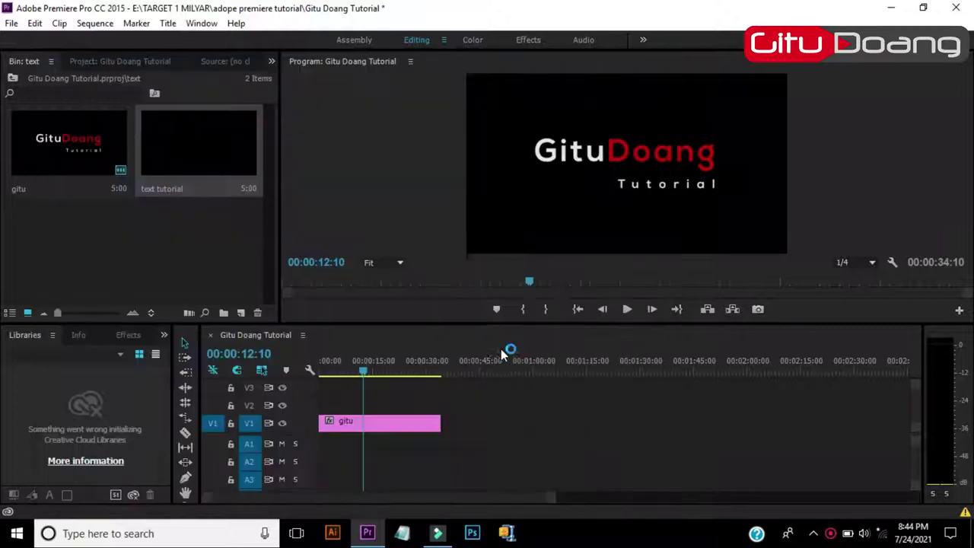
pyautogui.moveTo(388, 372); pyautogui.dragTo(518, 379)
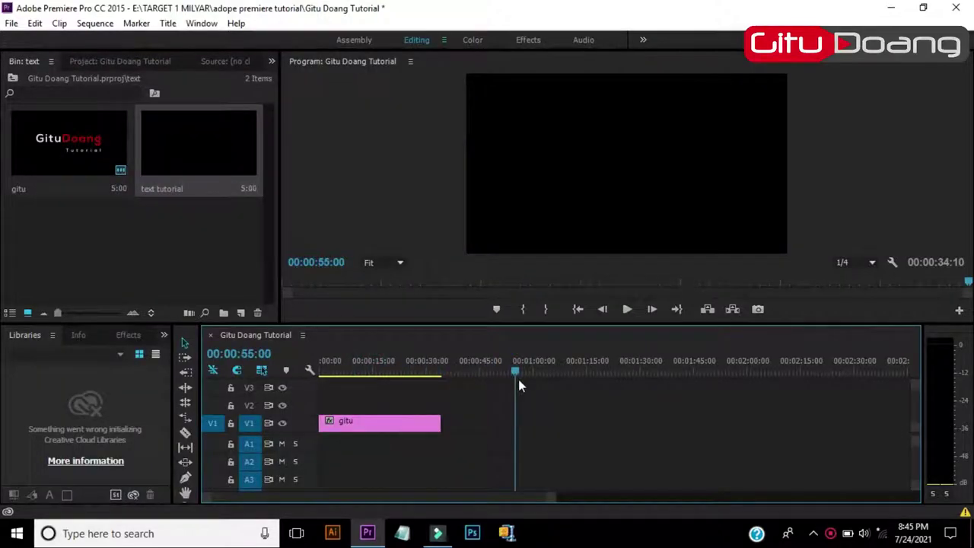
pyautogui.doubleClick(171, 143)
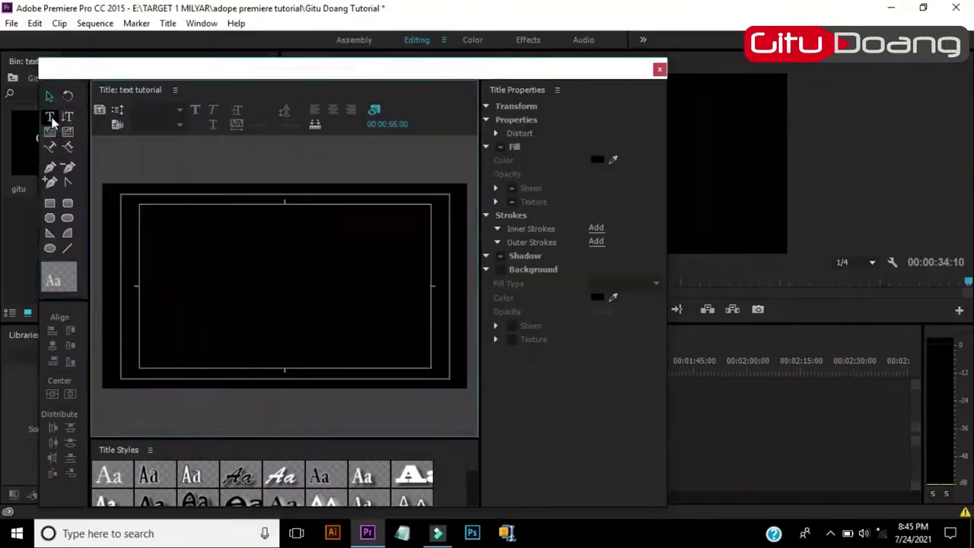
# Step: Type 'Gitu Doang' and 'Belajar Pengaturan Text' as two lines on the title canvas
pyautogui.click(126, 152)
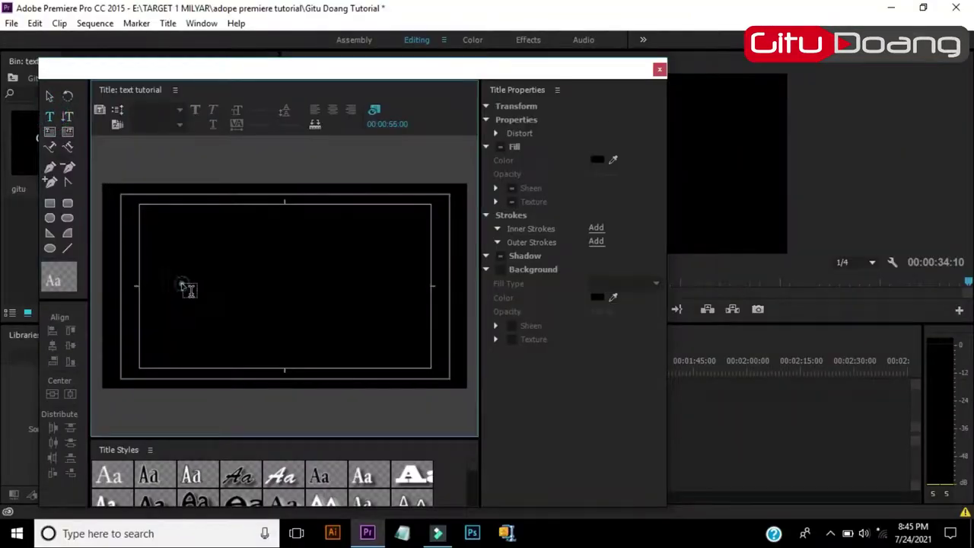
pyautogui.click(184, 286)
pyautogui.write('Gitu Doang')
pyautogui.press('Return')
pyautogui.write('Bel')
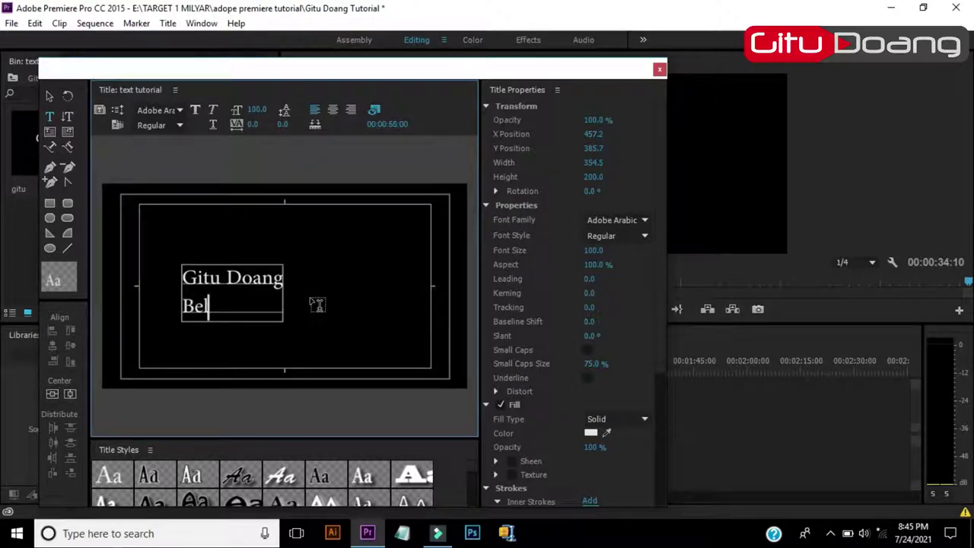
pyautogui.write('ajar Pengaturan Text')
# Step: Move the two-line text box up and left, then reselect it
pyautogui.click(50, 96)
pyautogui.click(234, 222)
pyautogui.moveTo(236, 279); pyautogui.dragTo(224, 274)
pyautogui.click(229, 226)
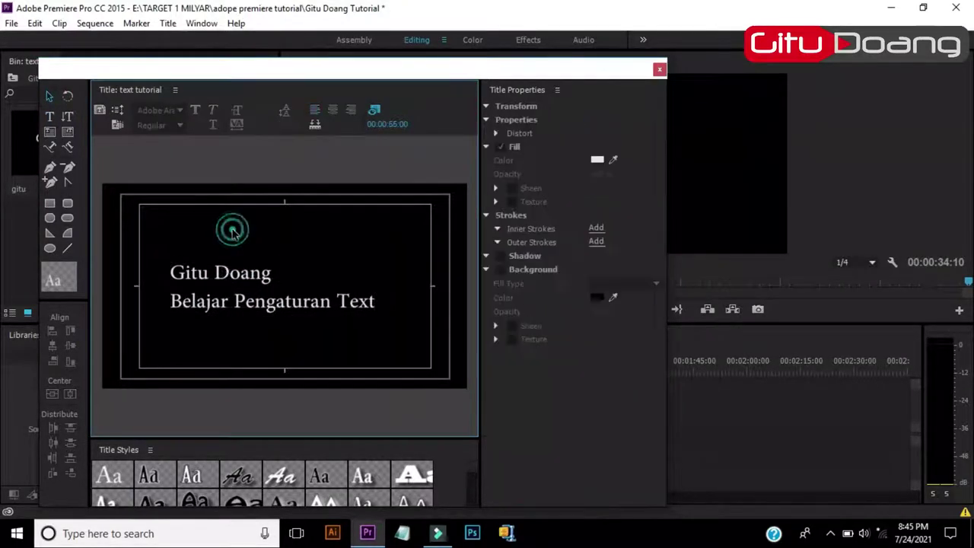
pyautogui.moveTo(232, 245); pyautogui.dragTo(274, 322)
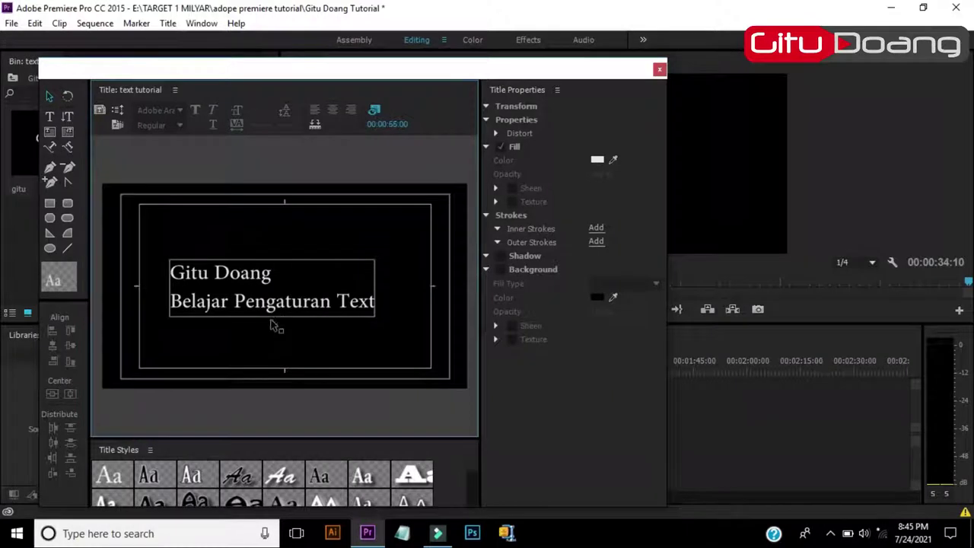
# Step: Select both lines of title text and change their font family to Nexa Bold
pyautogui.click(173, 272)
pyautogui.click(49, 95)
pyautogui.click(50, 117)
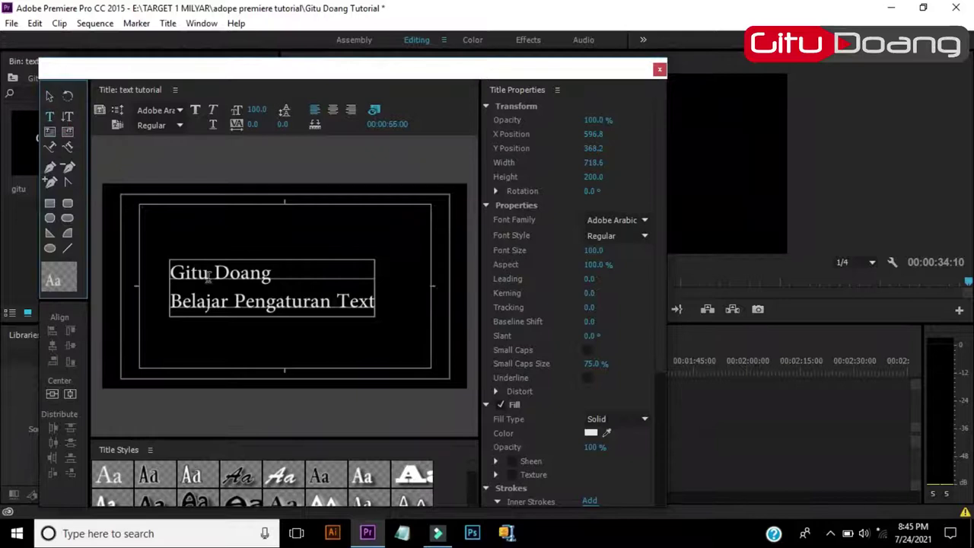
pyautogui.moveTo(174, 272); pyautogui.dragTo(377, 301)
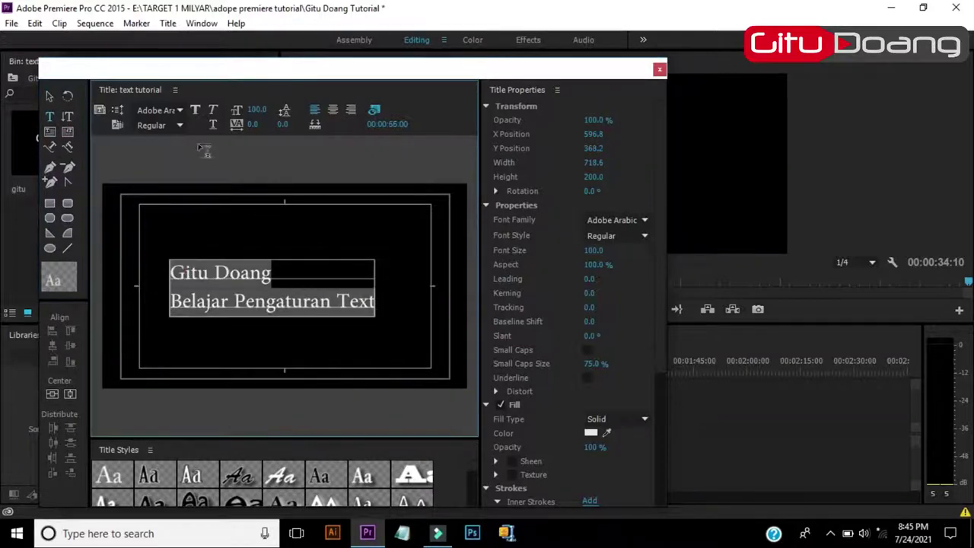
pyautogui.click(157, 112)
pyautogui.write('Neuropol')
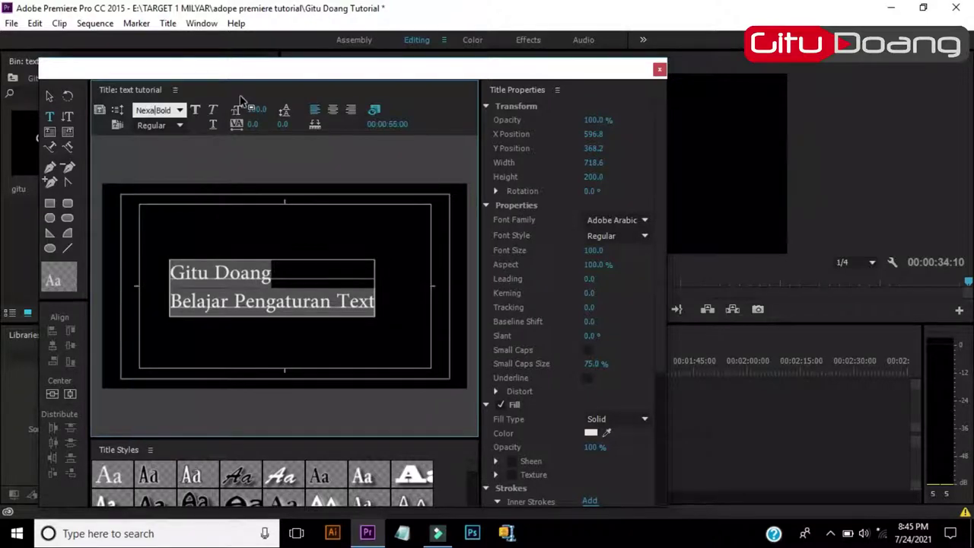
pyautogui.press('Return')
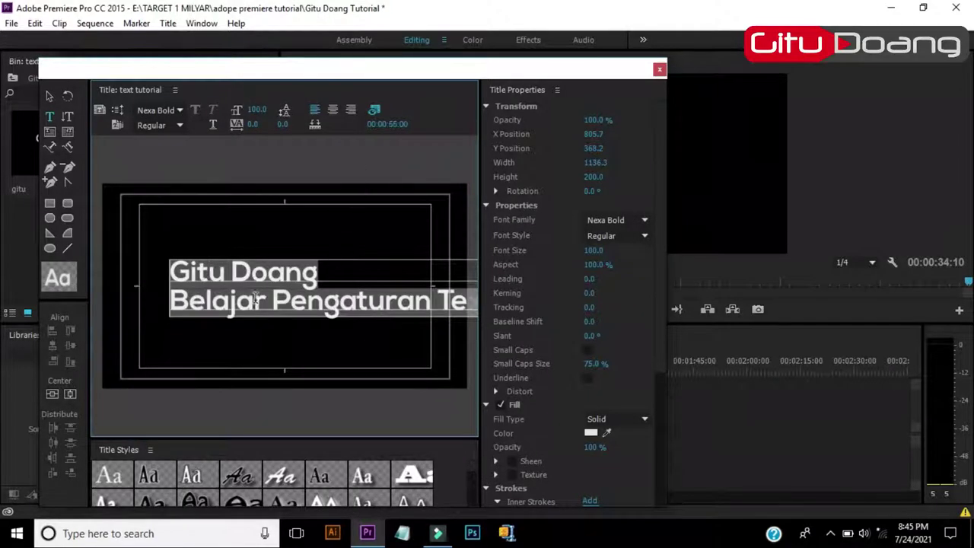
pyautogui.click(49, 95)
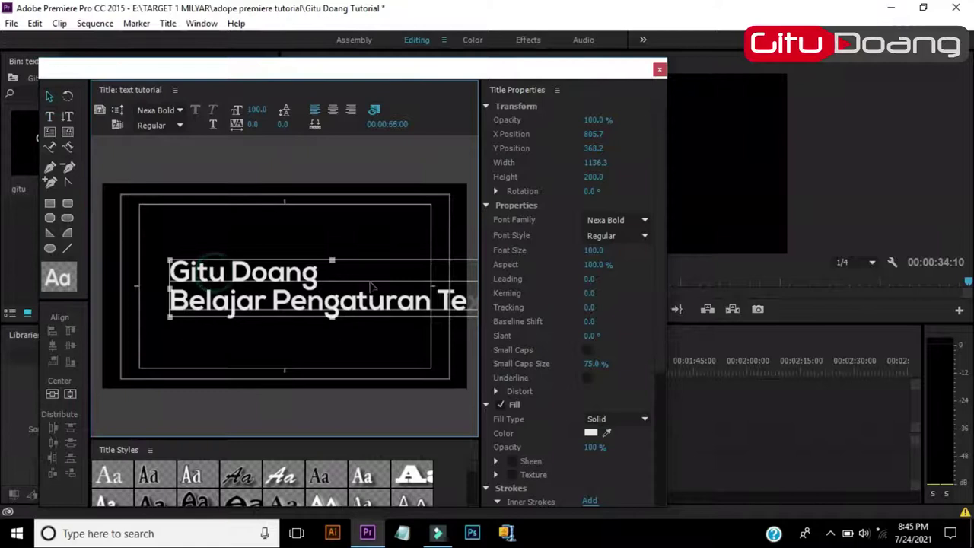
pyautogui.click(592, 250)
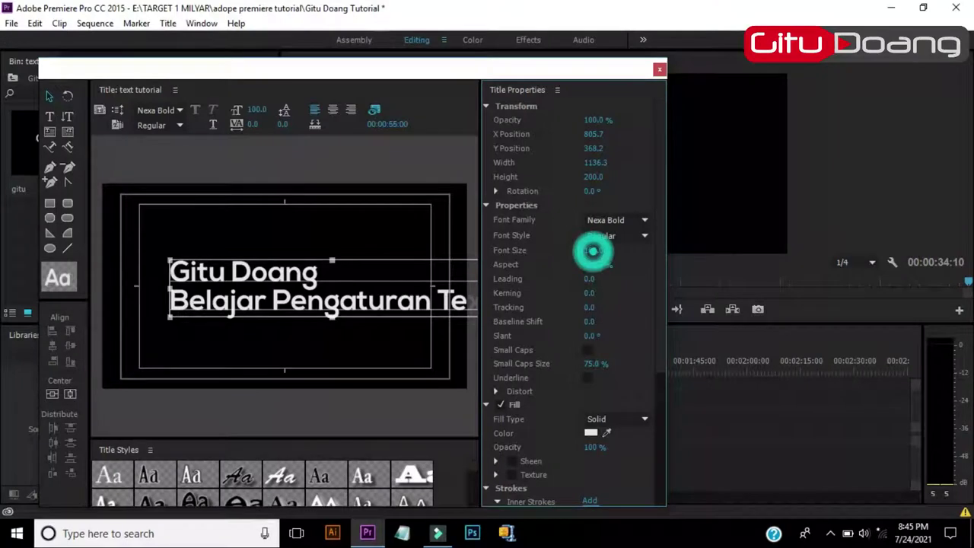
# Step: Reduce the title font size to 65 and nudge the text box down and left
pyautogui.moveTo(591, 251)
pyautogui.mouseDown()
pyautogui.moveTo(568, 250)
pyautogui.moveTo(598, 252)
pyautogui.mouseUp()
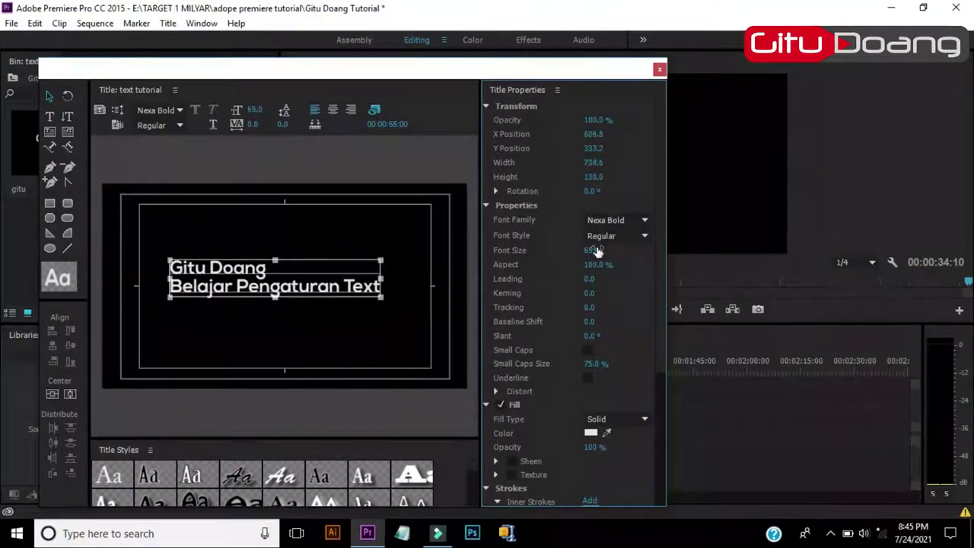
pyautogui.click(379, 248)
pyautogui.moveTo(288, 286); pyautogui.dragTo(286, 294)
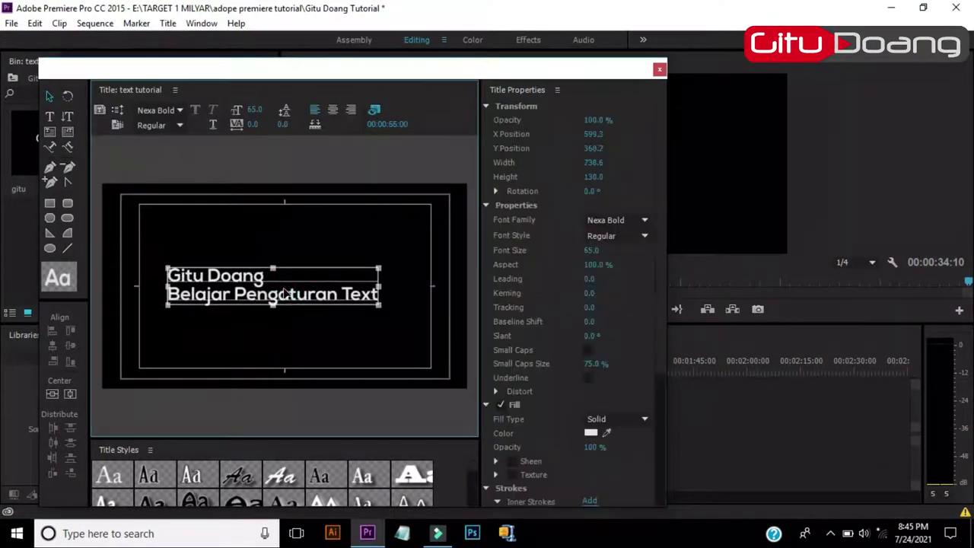
pyautogui.click(424, 244)
pyautogui.click(320, 290)
# Step: Set leading to 22 and tracking to 19, then shift the text box left
pyautogui.click(591, 283)
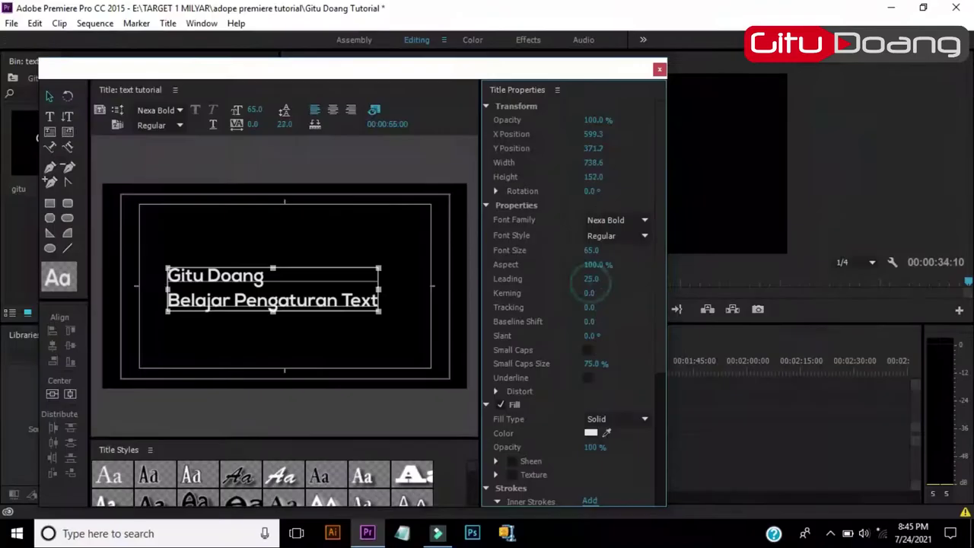
pyautogui.moveTo(816, 158); pyautogui.dragTo(584, 282)
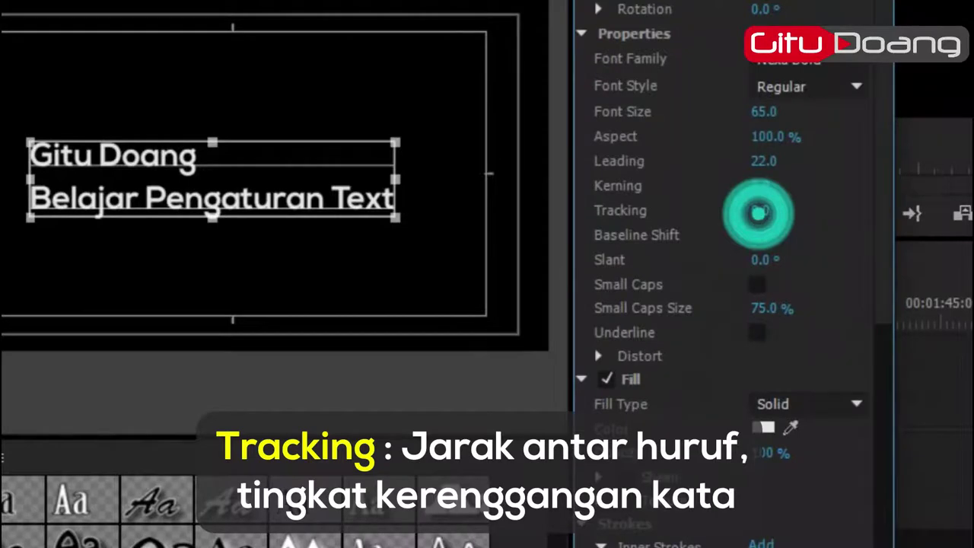
pyautogui.moveTo(758, 214); pyautogui.dragTo(773, 214)
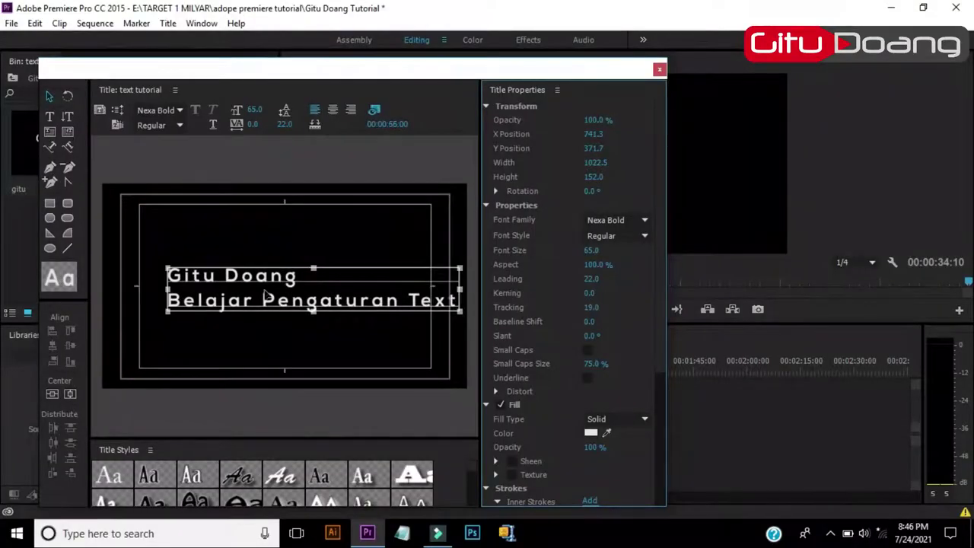
pyautogui.moveTo(265, 296); pyautogui.dragTo(240, 287)
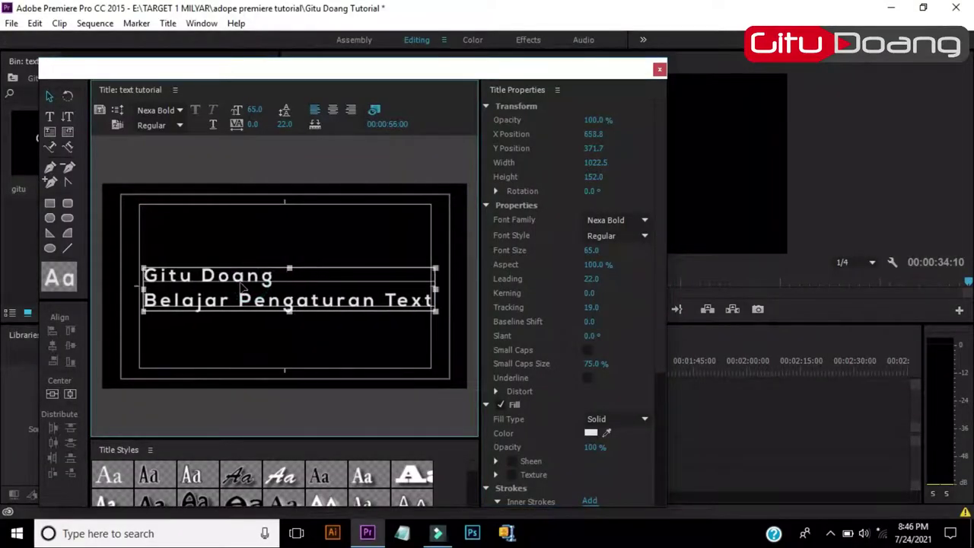
# Step: Scale the text to size 54.4 and center it horizontally and vertically at X 641, Y 361
pyautogui.click(240, 242)
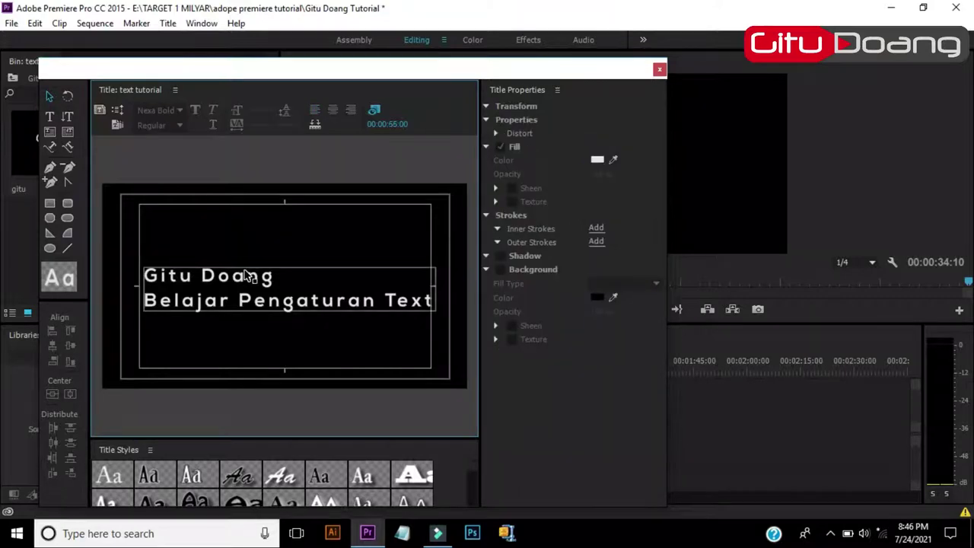
pyautogui.click(244, 270)
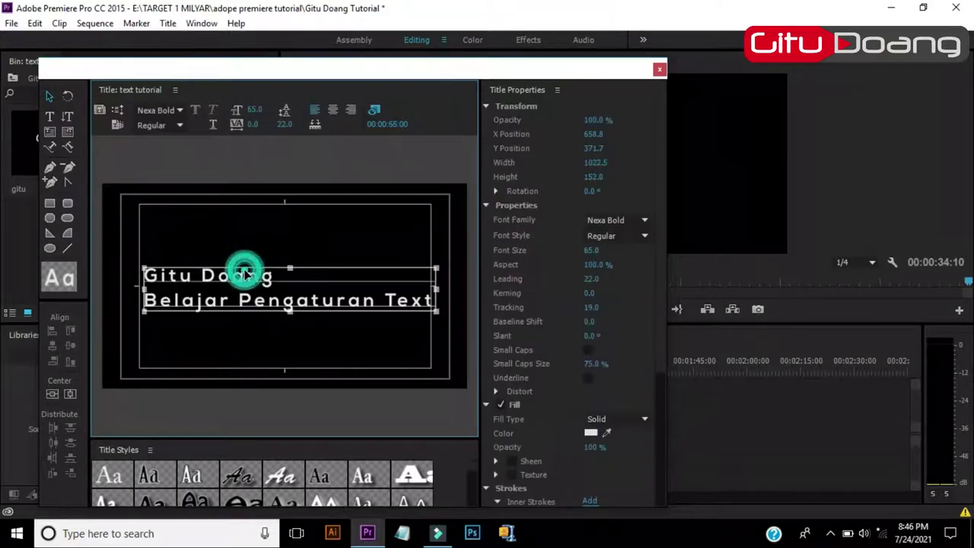
pyautogui.click(69, 394)
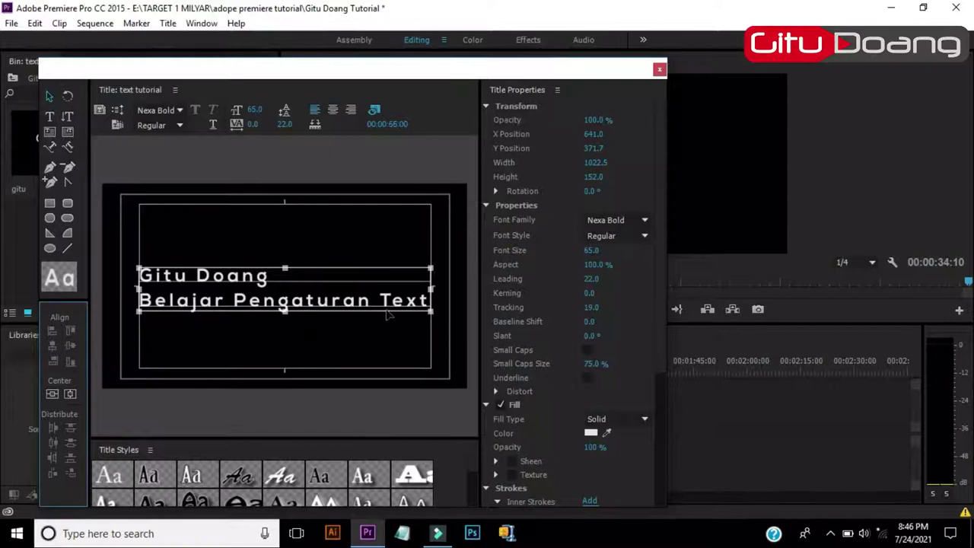
pyautogui.moveTo(431, 268); pyautogui.dragTo(385, 274)
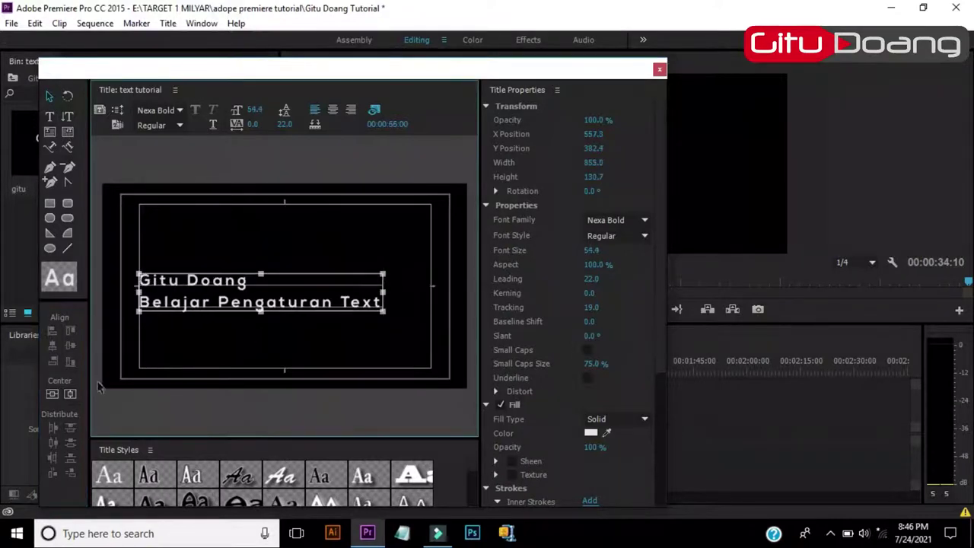
pyautogui.click(69, 393)
pyautogui.click(52, 393)
# Step: Try center and right alignment, settle on left alignment, then open the Title panel menu
pyautogui.click(223, 251)
pyautogui.click(220, 279)
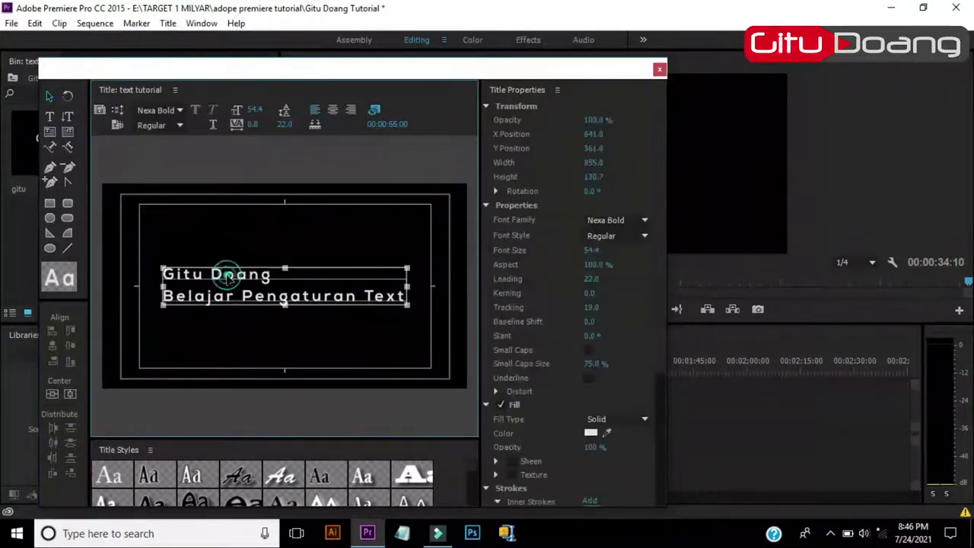
pyautogui.click(335, 111)
pyautogui.click(354, 111)
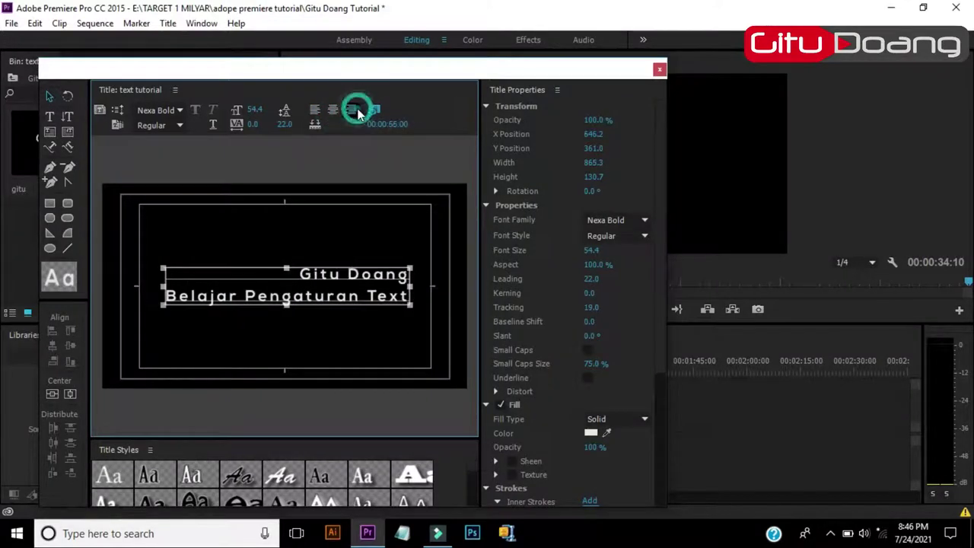
pyautogui.click(314, 109)
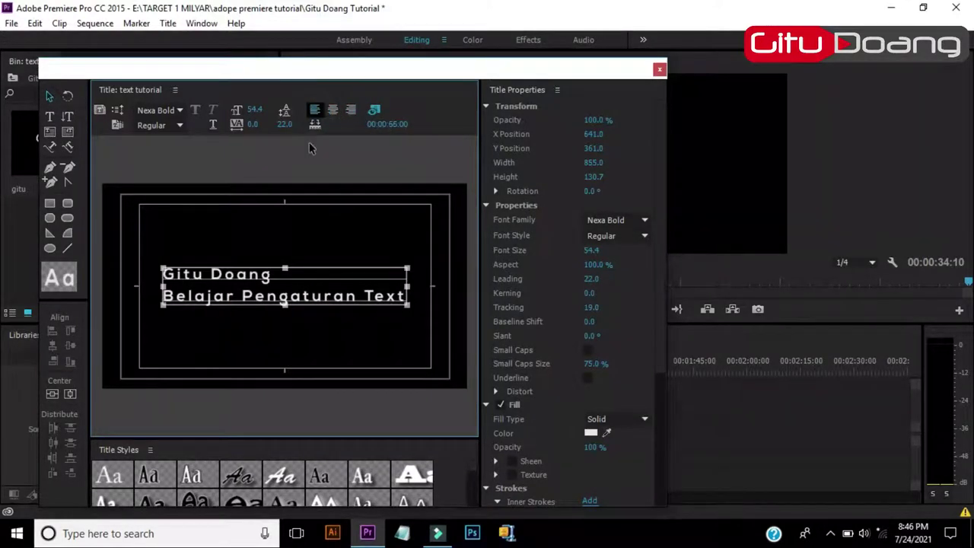
pyautogui.click(297, 238)
pyautogui.click(175, 90)
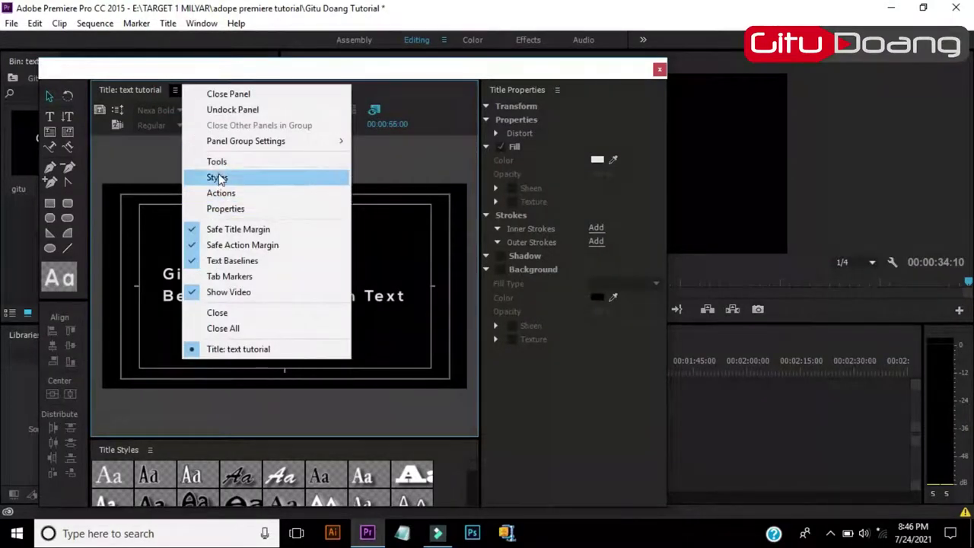
pyautogui.click(219, 164)
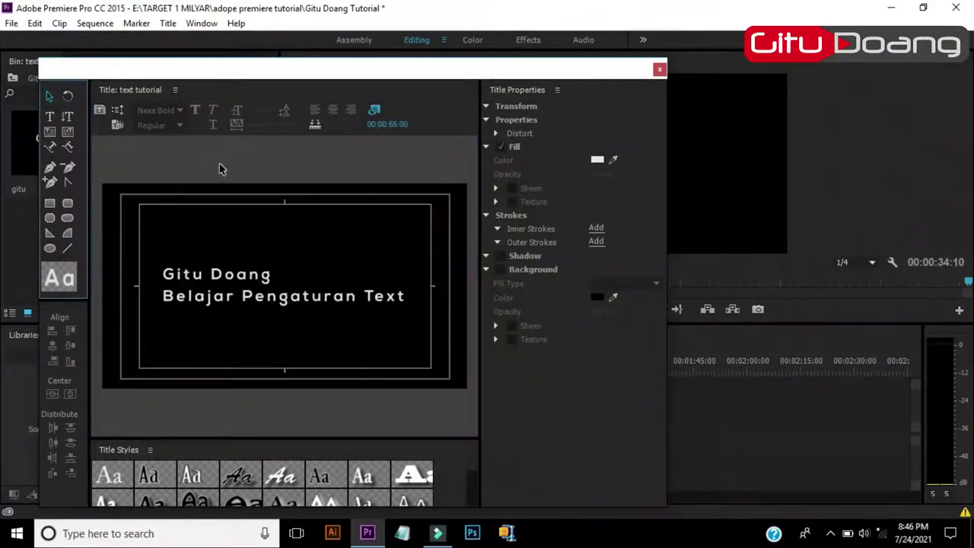
pyautogui.click(174, 90)
pyautogui.click(224, 178)
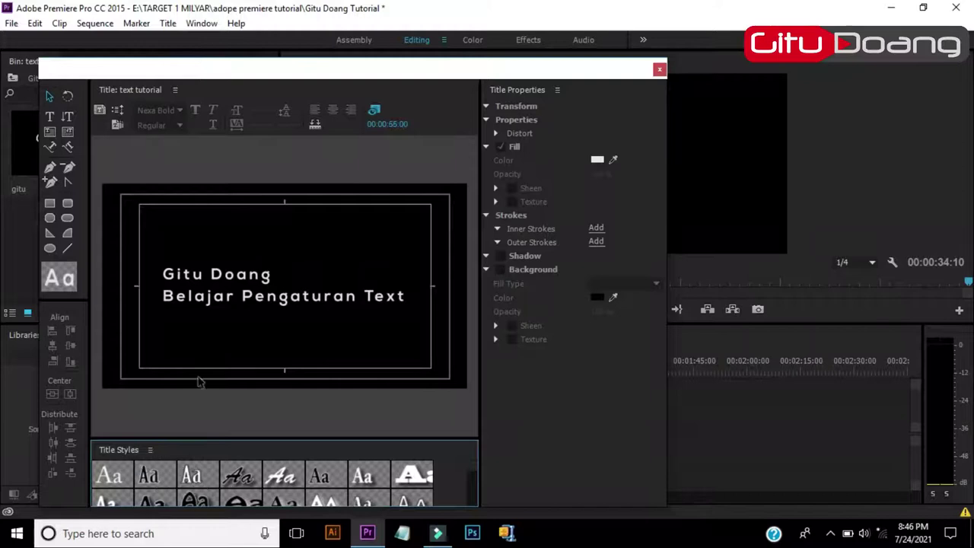
pyautogui.click(175, 91)
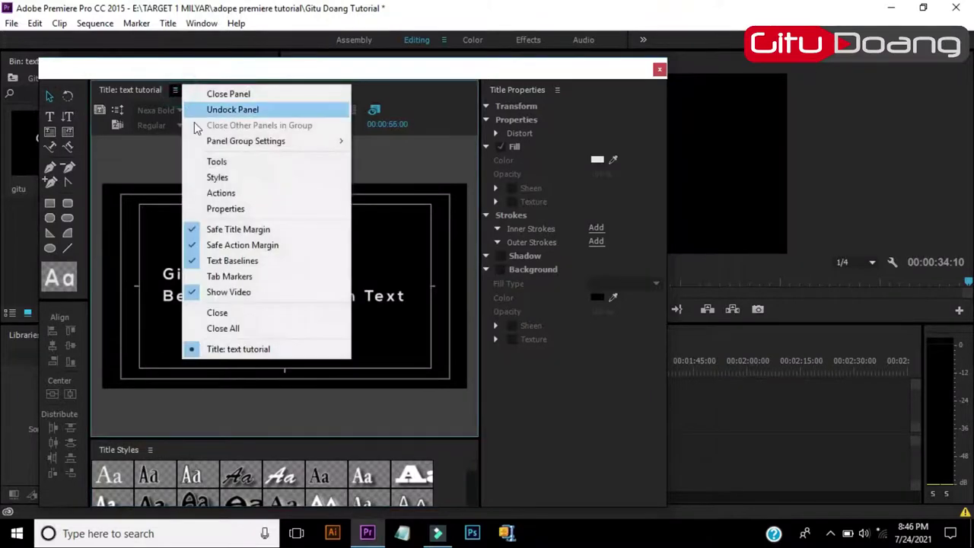
pyautogui.click(220, 195)
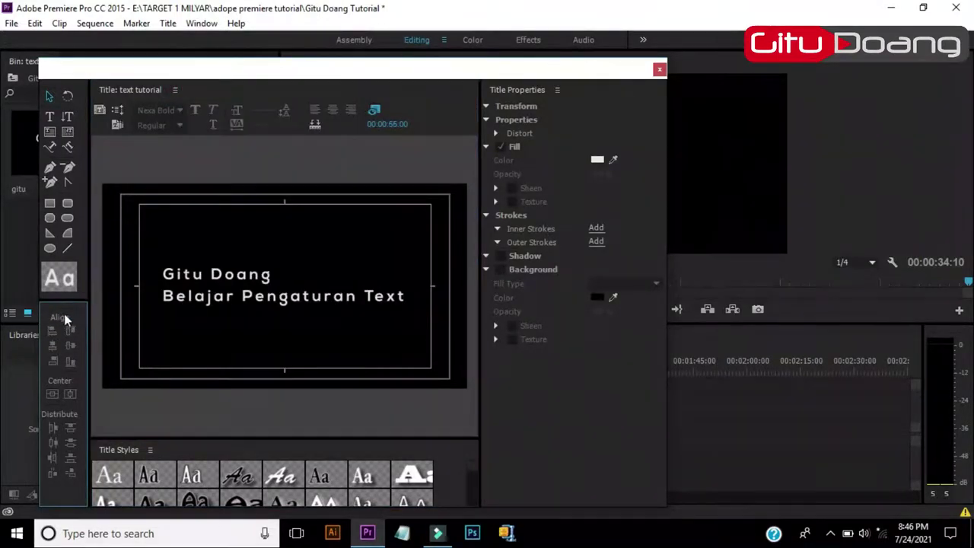
pyautogui.click(175, 90)
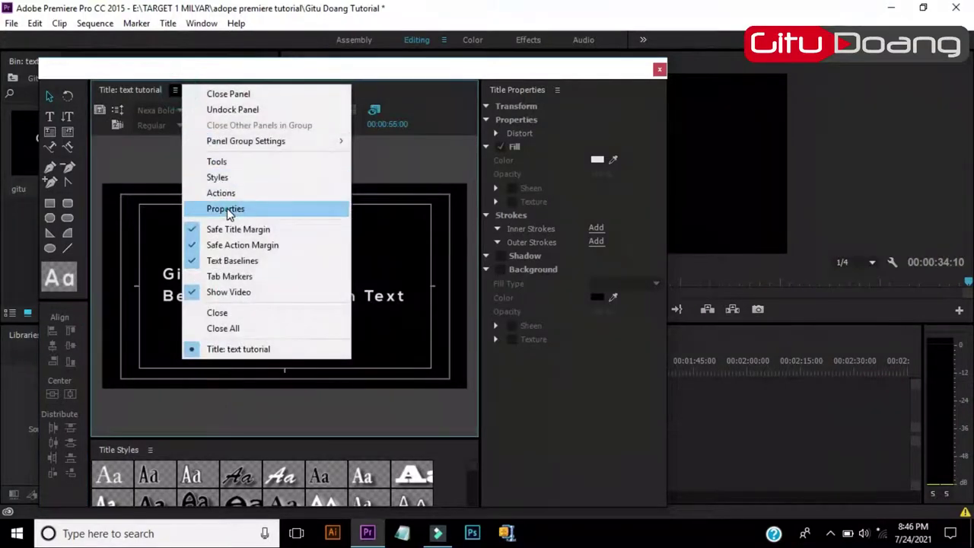
pyautogui.click(225, 208)
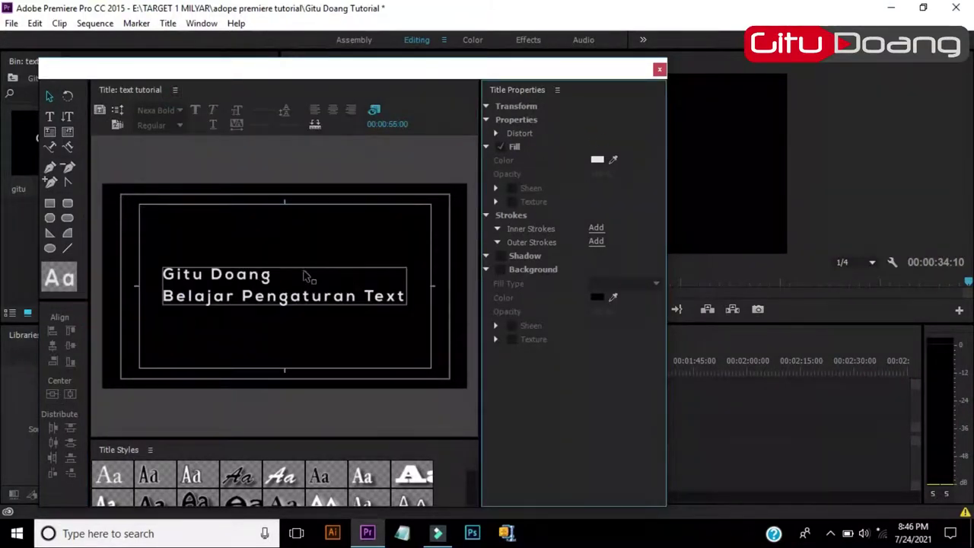
pyautogui.click(263, 275)
pyautogui.click(303, 234)
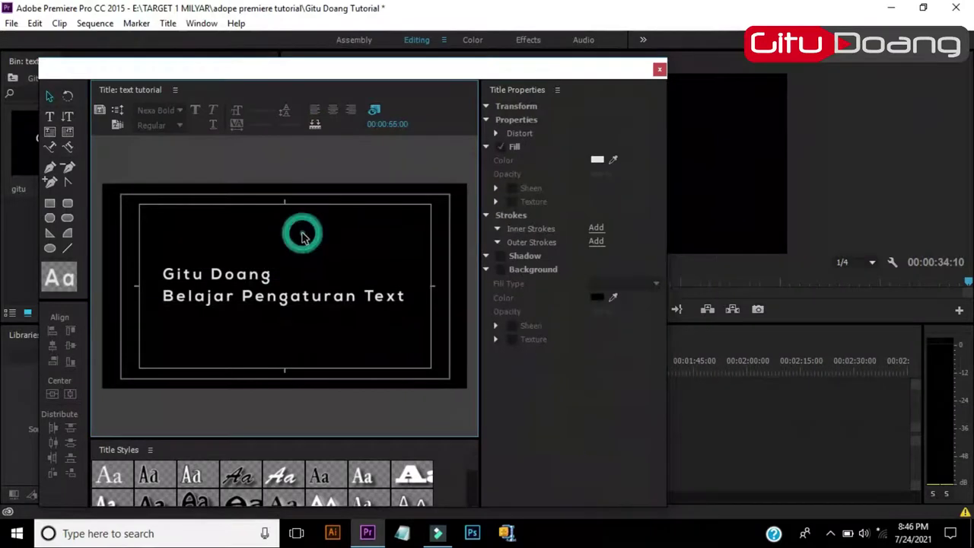
pyautogui.click(305, 303)
pyautogui.click(313, 221)
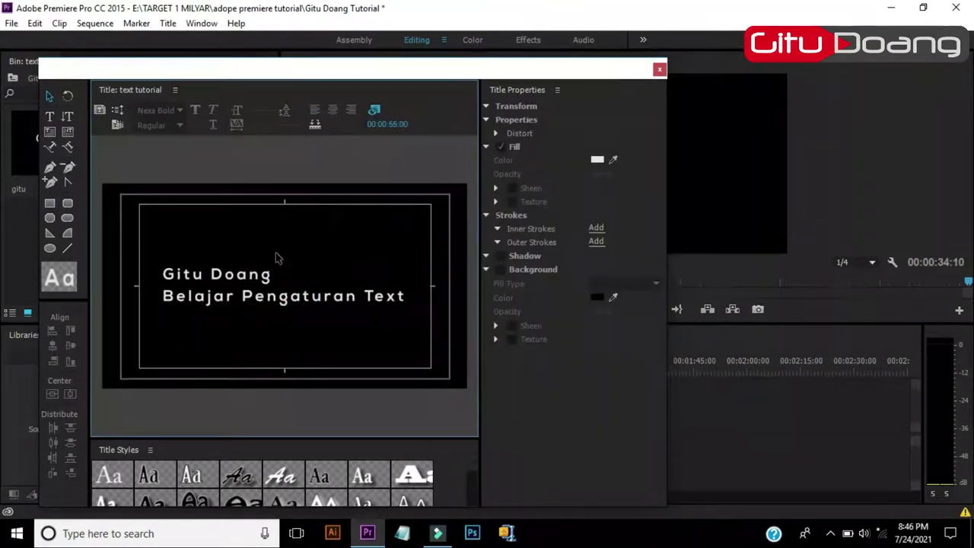
# Step: Color the words 'Gitu Doang' red (CC0404)
pyautogui.moveTo(164, 273); pyautogui.dragTo(288, 277)
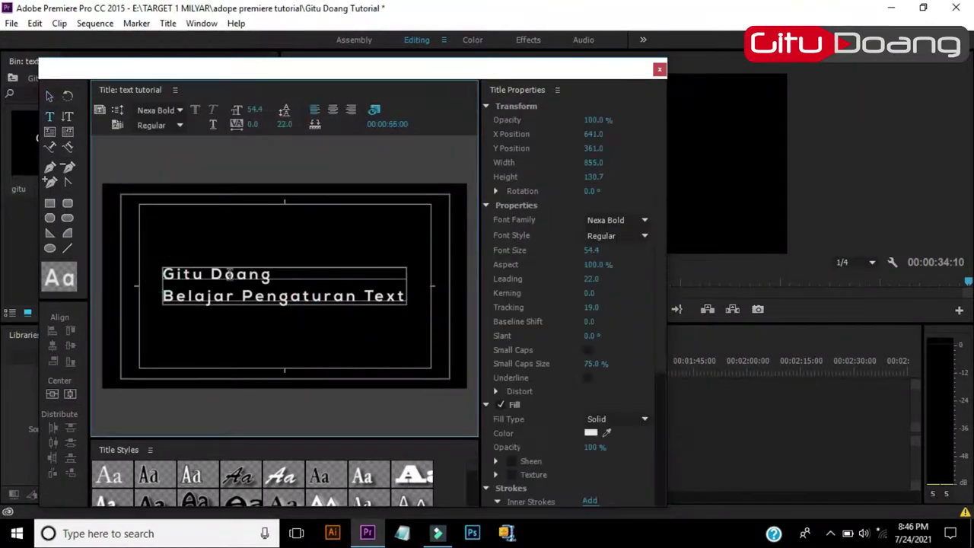
pyautogui.click(591, 433)
pyautogui.moveTo(482, 326); pyautogui.dragTo(505, 343)
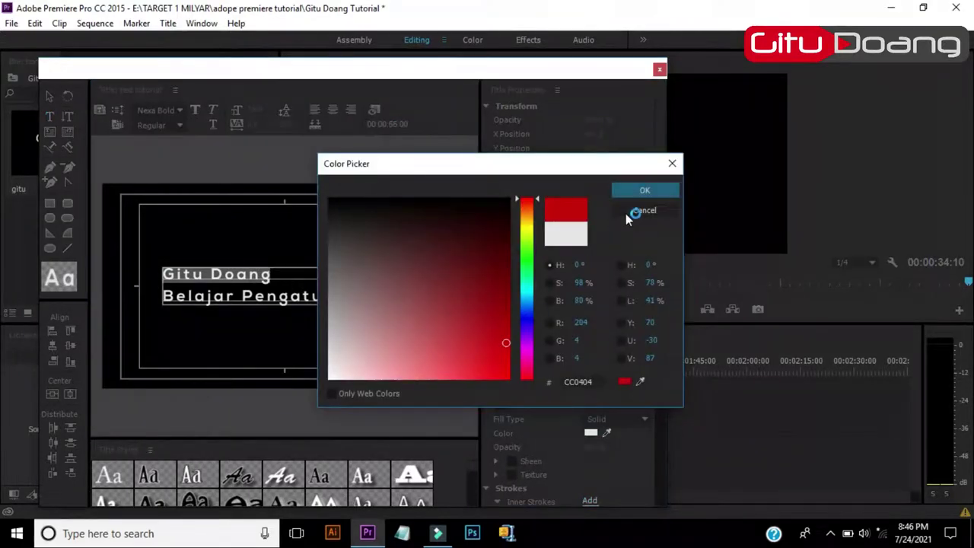
pyautogui.click(640, 196)
# Step: Move the two-line title down toward the lower left of the frame
pyautogui.click(49, 96)
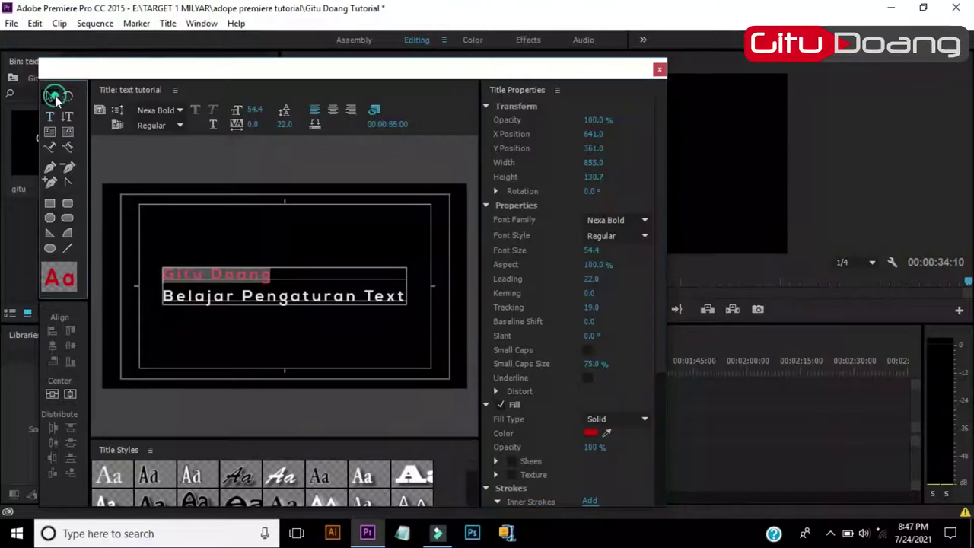
pyautogui.click(224, 211)
pyautogui.click(312, 236)
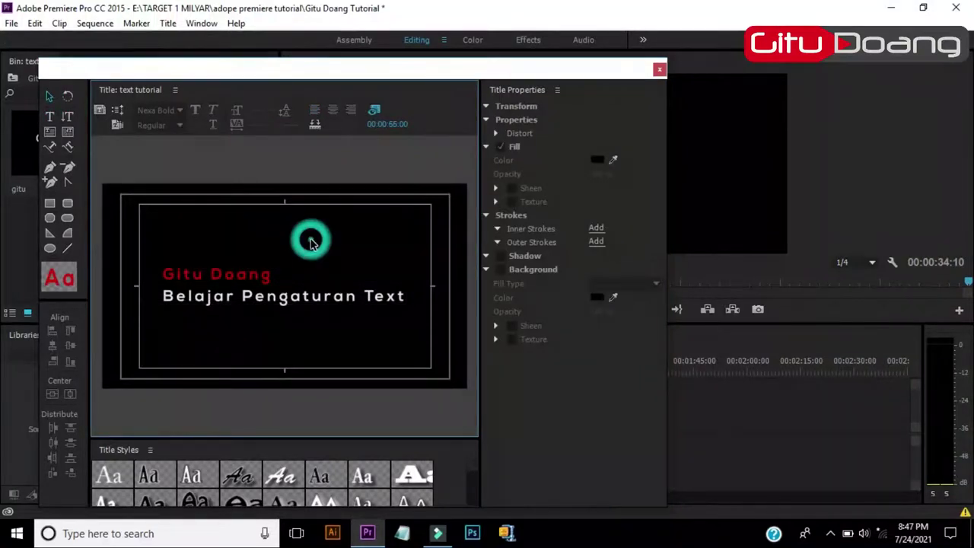
pyautogui.moveTo(296, 307); pyautogui.dragTo(278, 367)
# Step: Move the title back up to mid-frame and center-align its two lines
pyautogui.click(298, 284)
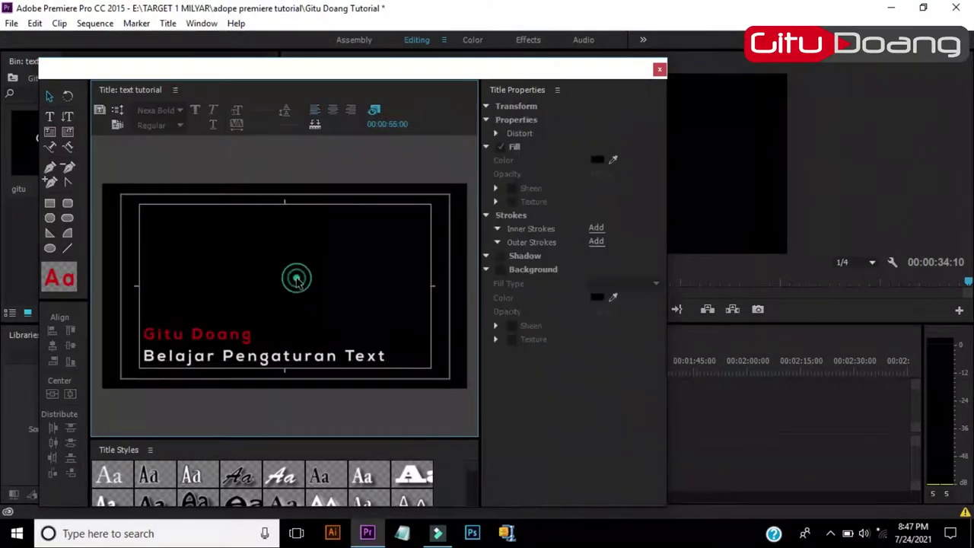
pyautogui.moveTo(245, 334); pyautogui.dragTo(276, 285)
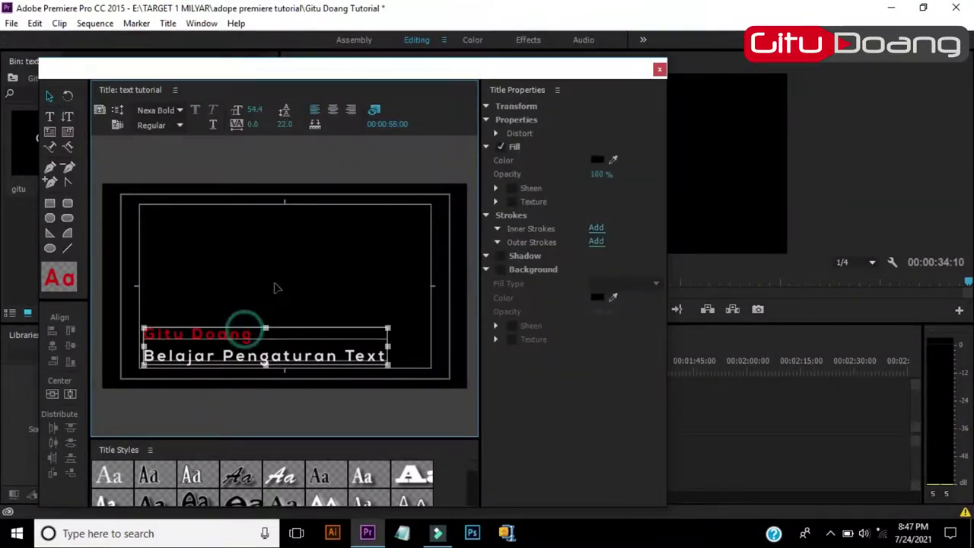
pyautogui.click(331, 113)
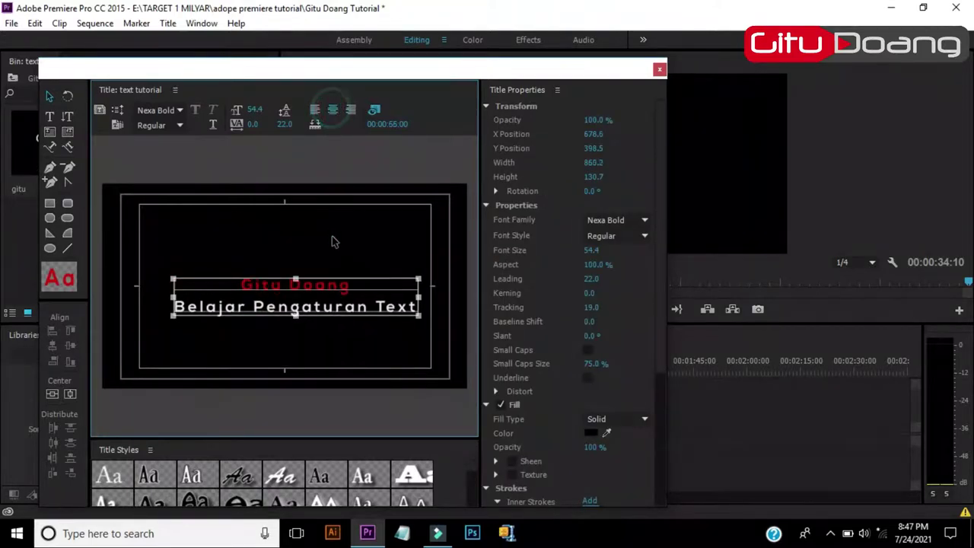
pyautogui.click(333, 240)
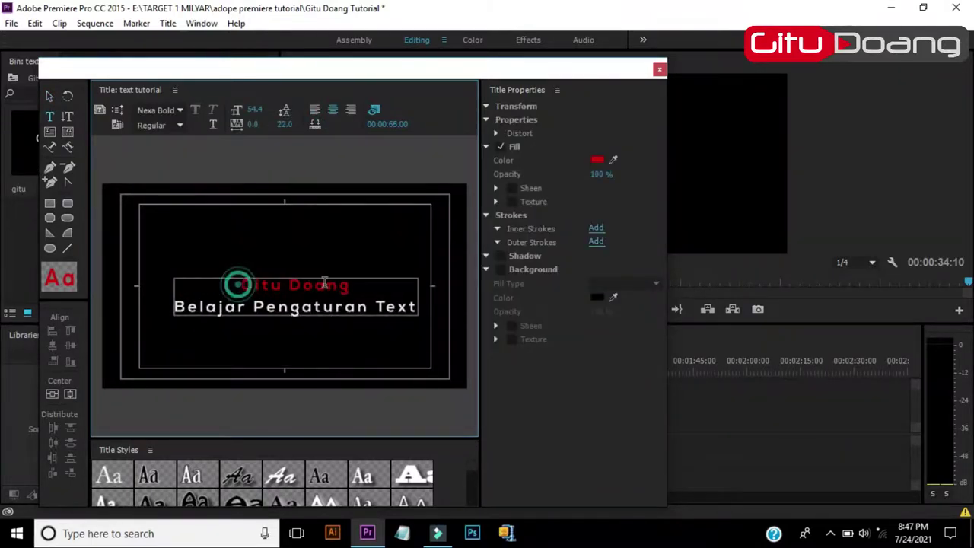
# Step: Enlarge 'Gitu Doang' to size 125.4 and move the block near frame centre
pyautogui.moveTo(240, 286); pyautogui.dragTo(362, 285)
pyautogui.moveTo(588, 253); pyautogui.dragTo(643, 254)
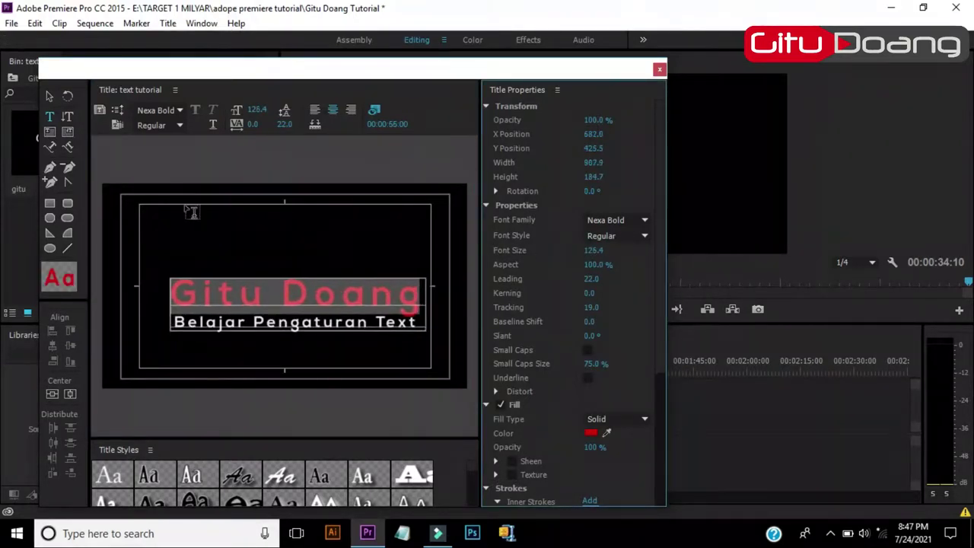
pyautogui.click(49, 96)
pyautogui.click(248, 239)
pyautogui.moveTo(310, 304); pyautogui.dragTo(294, 281)
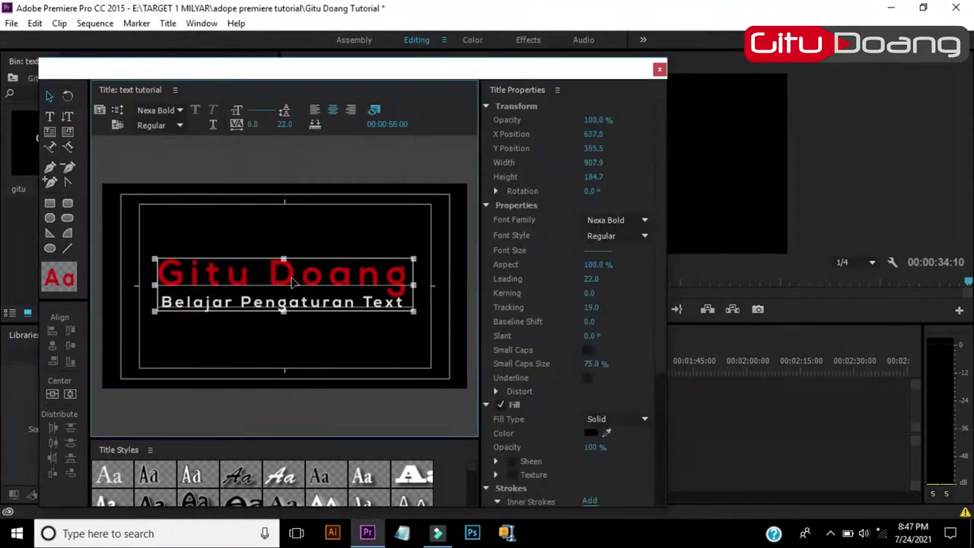
pyautogui.click(296, 228)
pyautogui.click(279, 270)
# Step: Point out the roll and crawl options, then deselect the text to preview the title
pyautogui.click(122, 113)
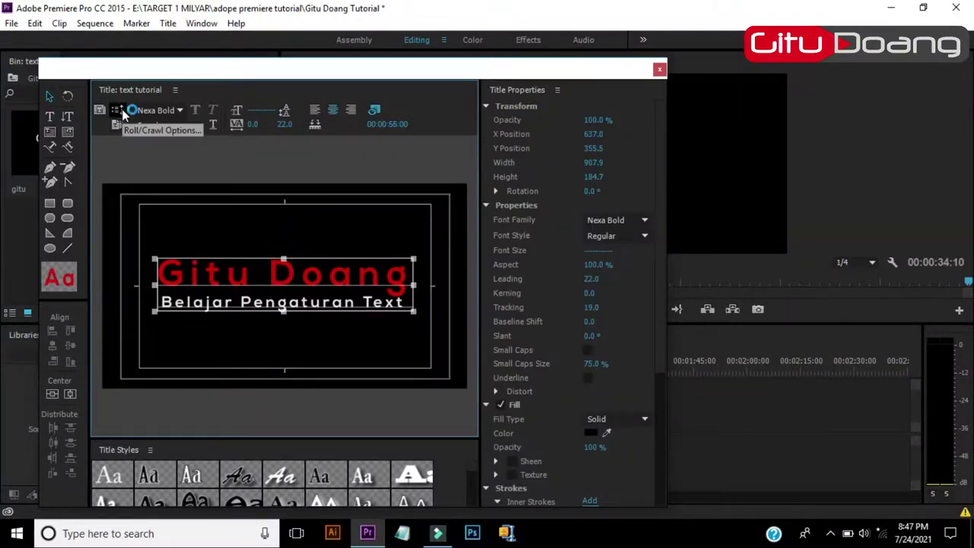
pyautogui.click(277, 236)
pyautogui.click(290, 291)
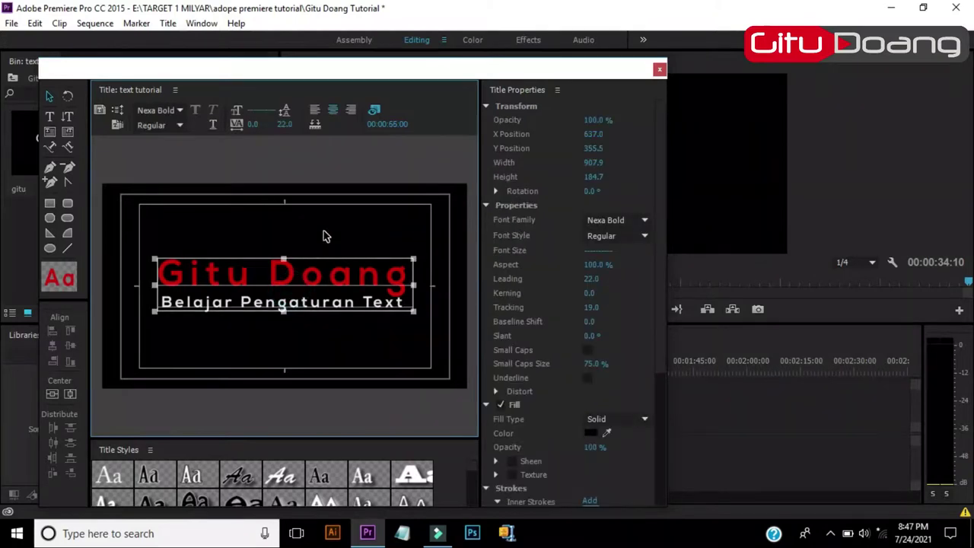
pyautogui.click(323, 236)
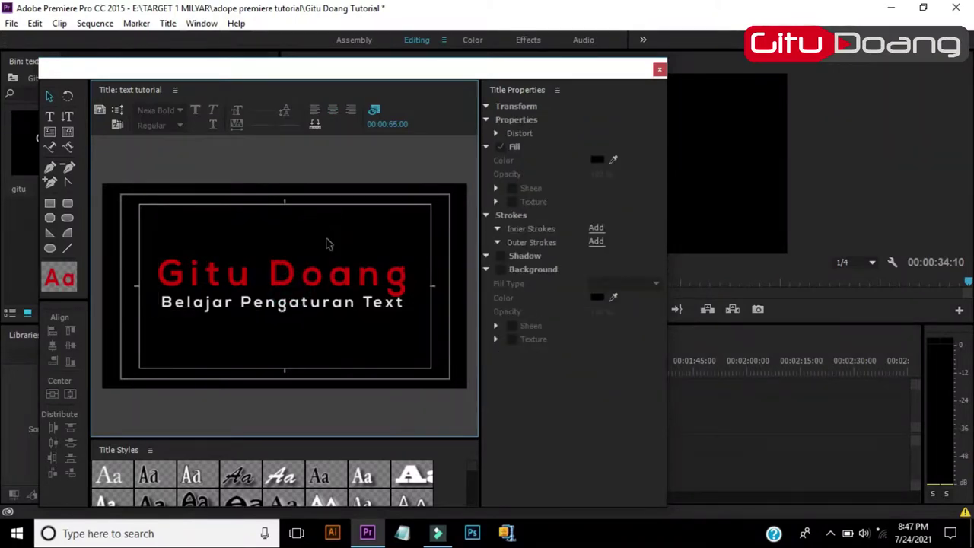
# Step: Close the Titler, place 'text tutorial' on V1 after the gitu clip, lengthen and preview it
pyautogui.click(660, 70)
pyautogui.moveTo(210, 152)
pyautogui.mouseDown()
pyautogui.moveTo(466, 424)
pyautogui.moveTo(588, 423)
pyautogui.mouseUp()
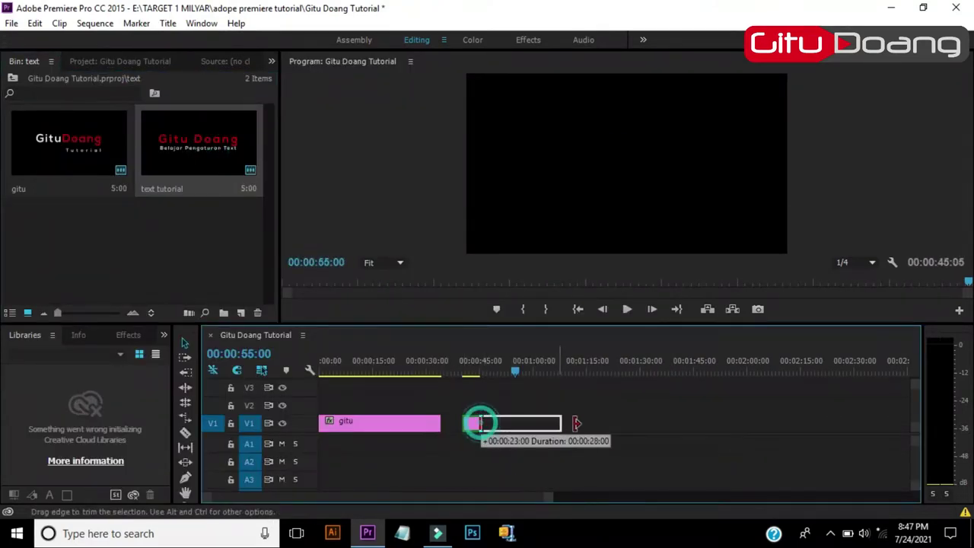
pyautogui.click(452, 372)
pyautogui.moveTo(453, 373); pyautogui.dragTo(511, 389)
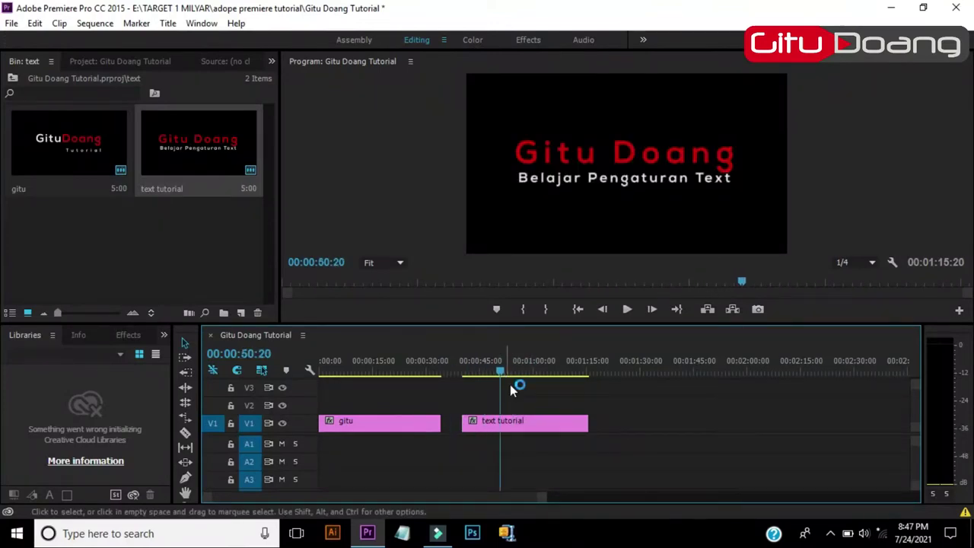
pyautogui.click(541, 424)
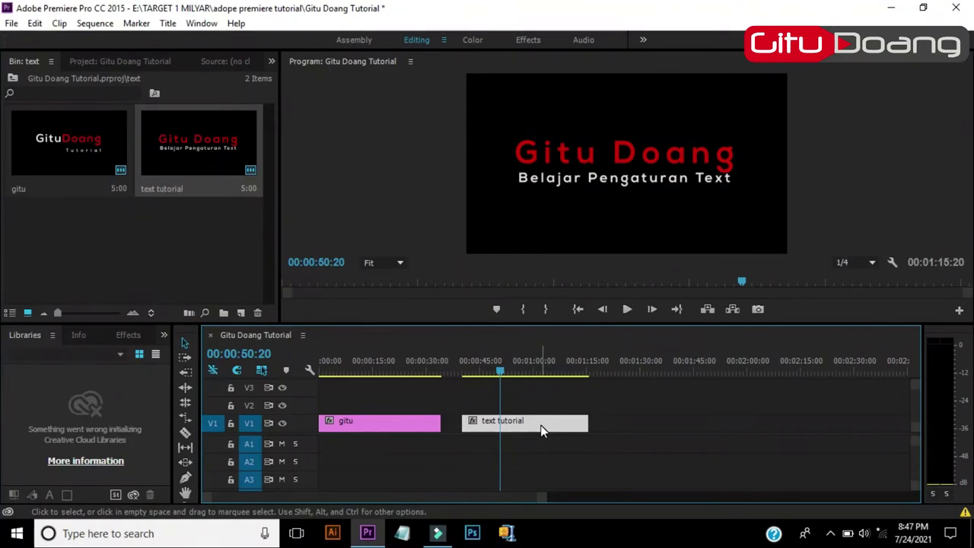